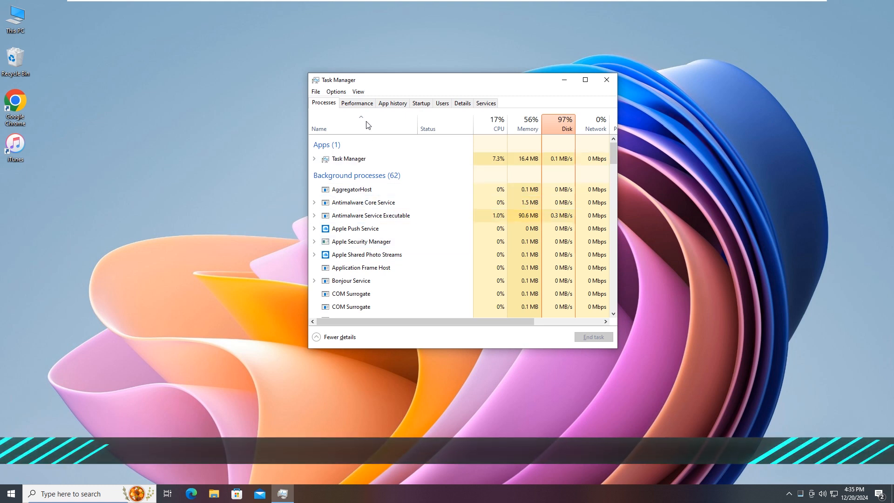
Disable iCloud in Task Manager's list of programs that launch at startup
click(422, 106)
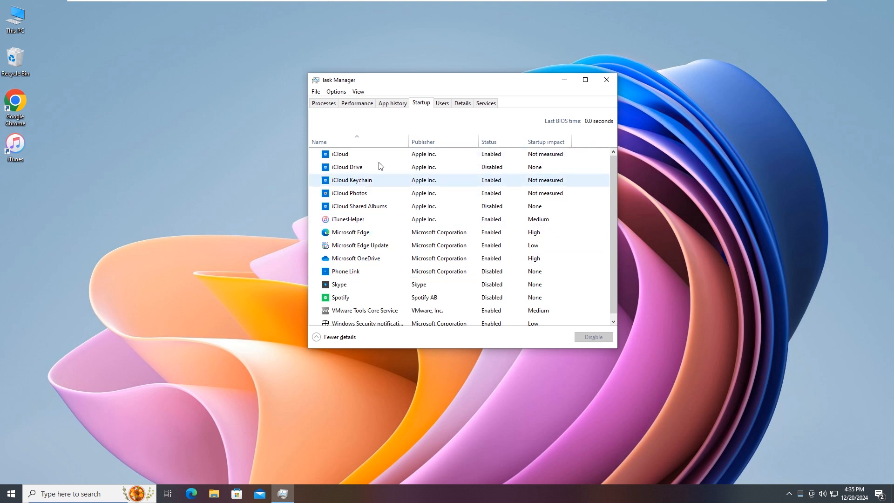
click(342, 154)
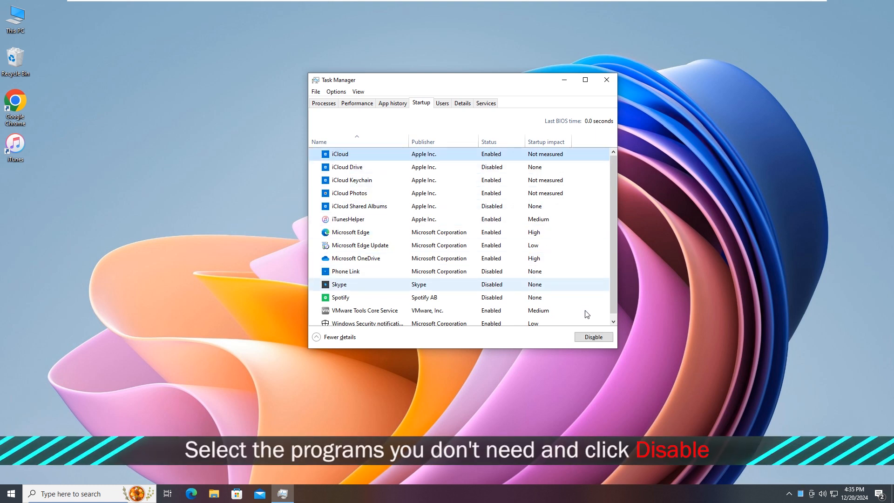
click(593, 337)
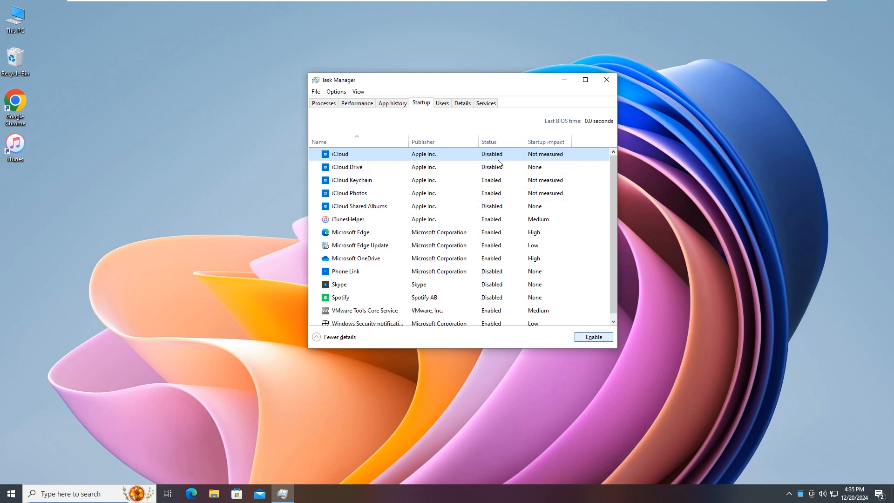
click(625, 206)
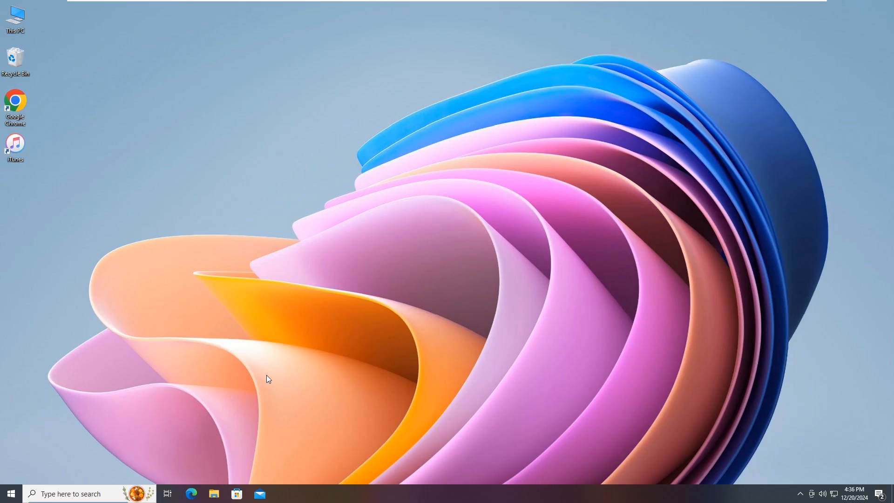
Search Windows for "services" and open the Services app
click(41, 491)
text(services)
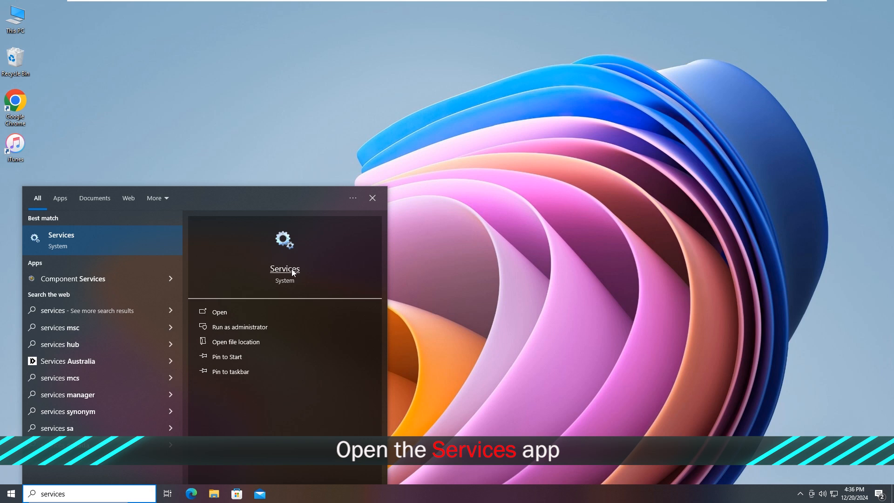
click(225, 312)
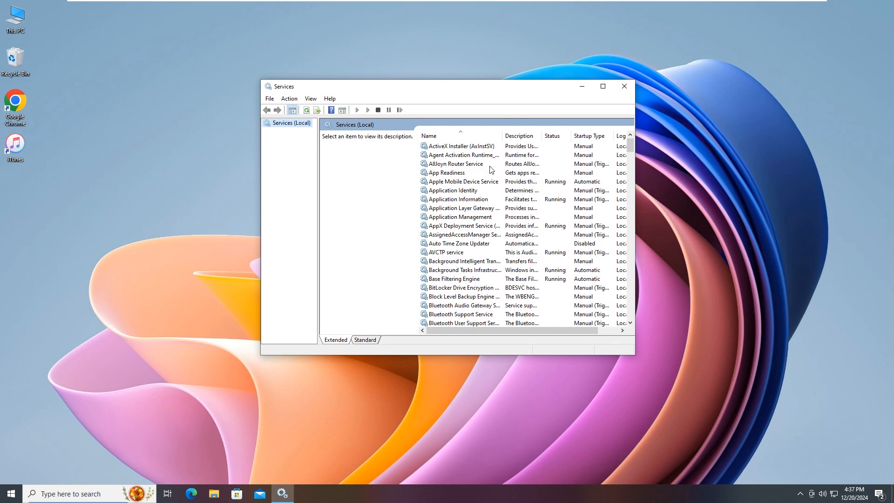
Set the App Readiness service's startup type to Disabled and close the Services window
scroll(492, 172, down, 7)
scroll(491, 173, down, 10)
scroll(491, 173, down, 20)
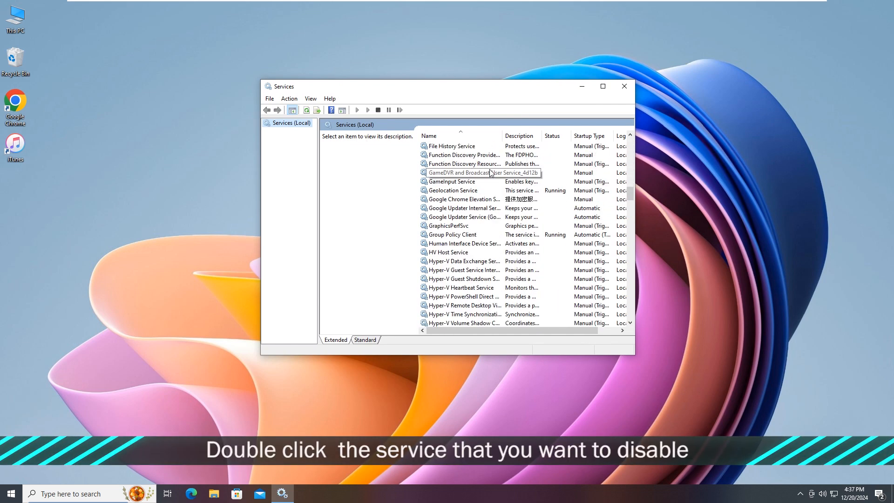
scroll(492, 175, down, 20)
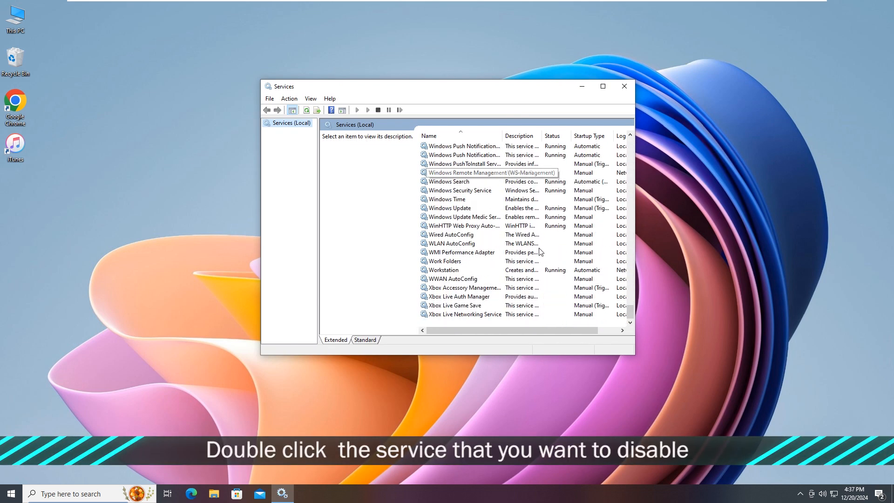
drag(630, 313, 629, 140)
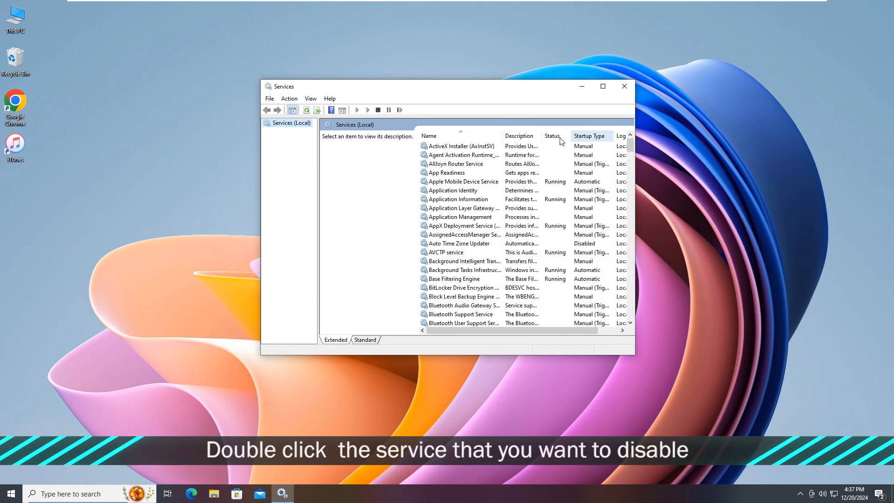
double_click(453, 174)
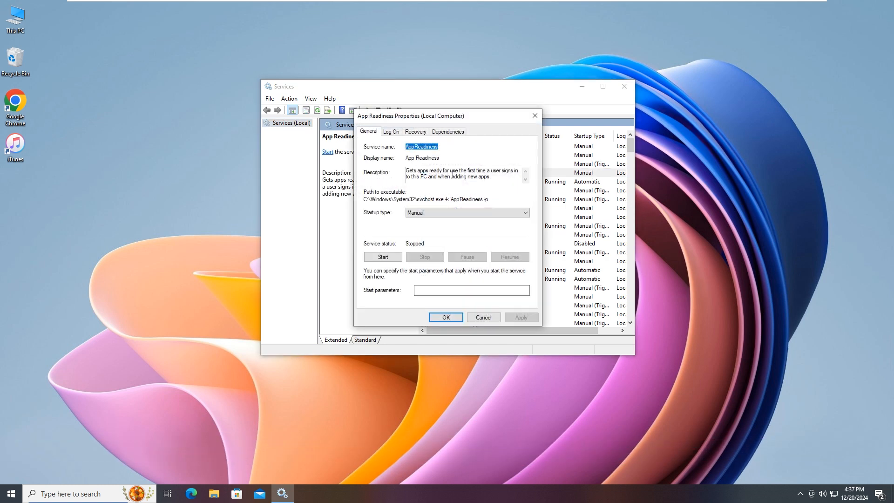
click(424, 213)
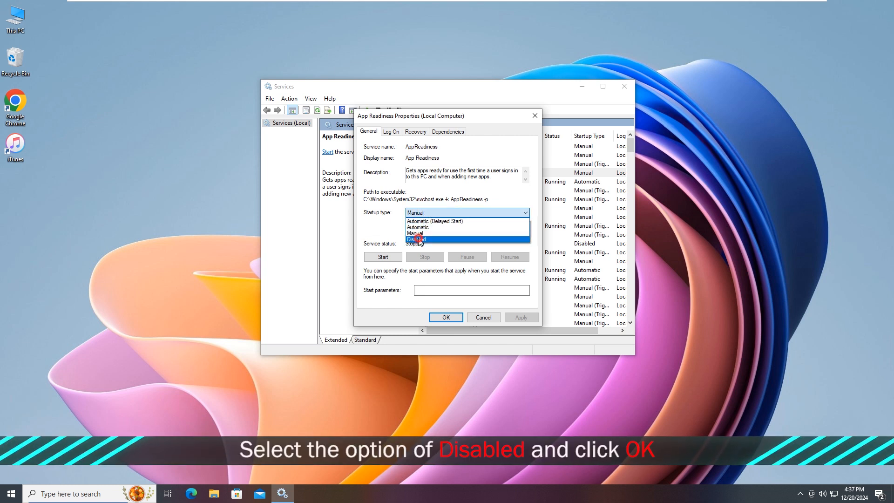
click(418, 239)
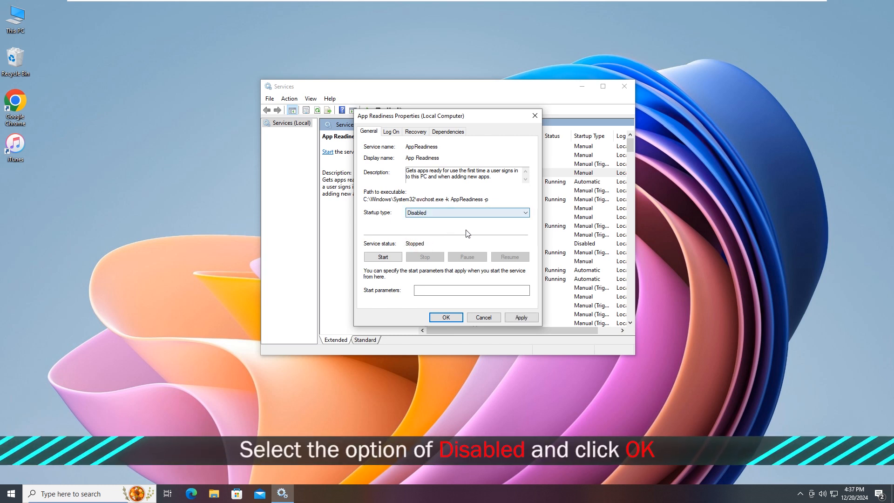
click(455, 318)
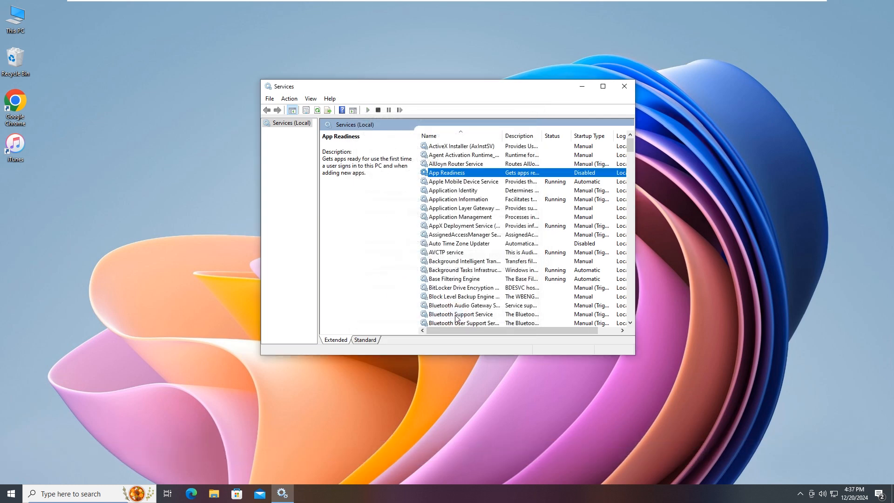
click(625, 86)
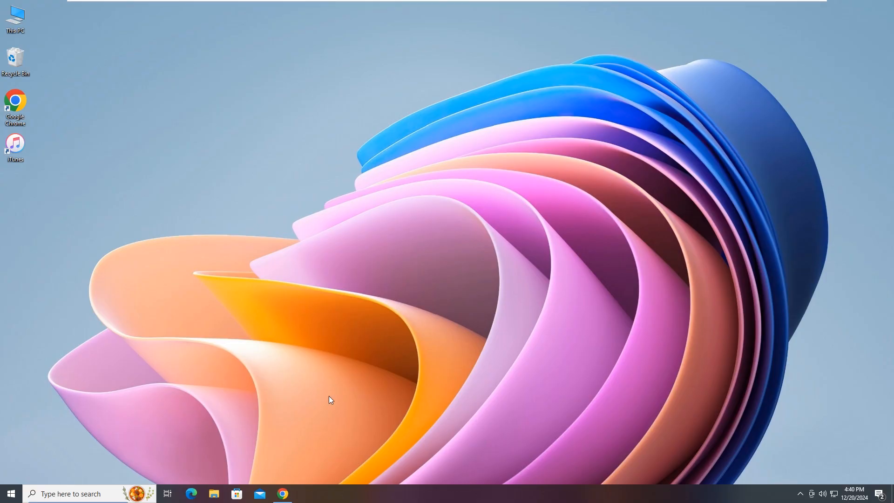
Launch iSunshare System Genius, allowing it to make changes, and disable Microsoft OneDrive in its startup management
click(282, 495)
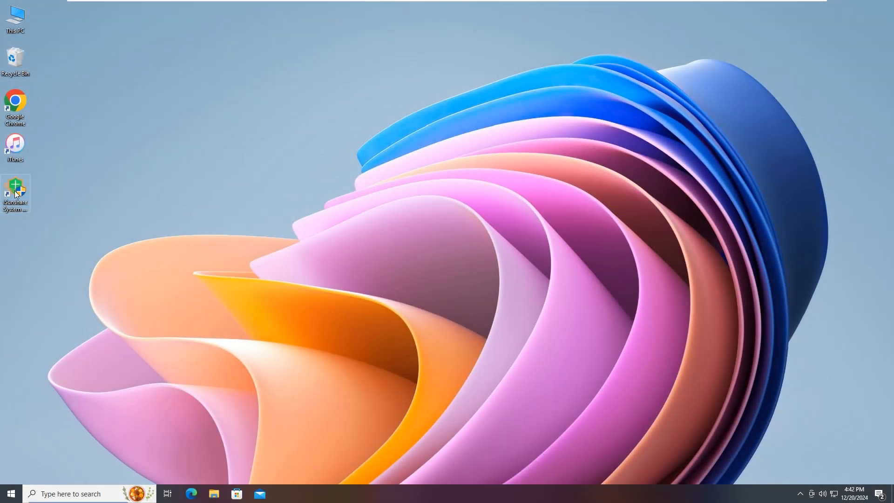
double_click(17, 191)
click(394, 310)
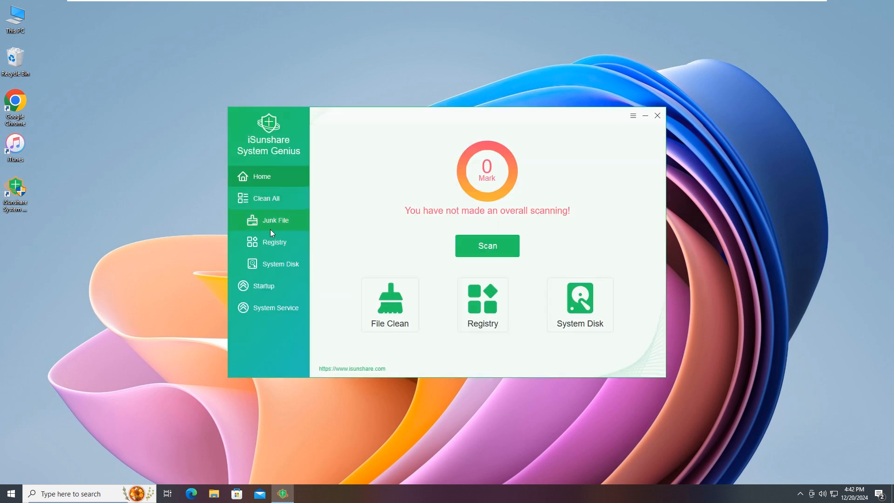
click(267, 287)
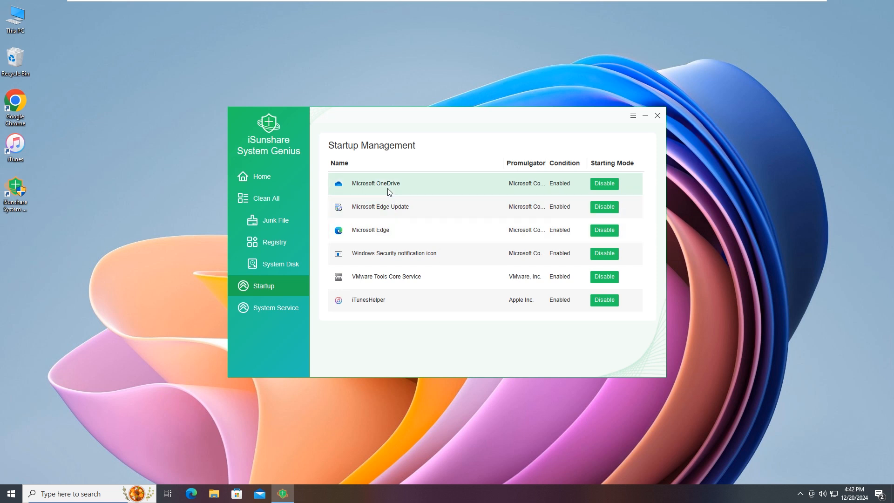
click(606, 186)
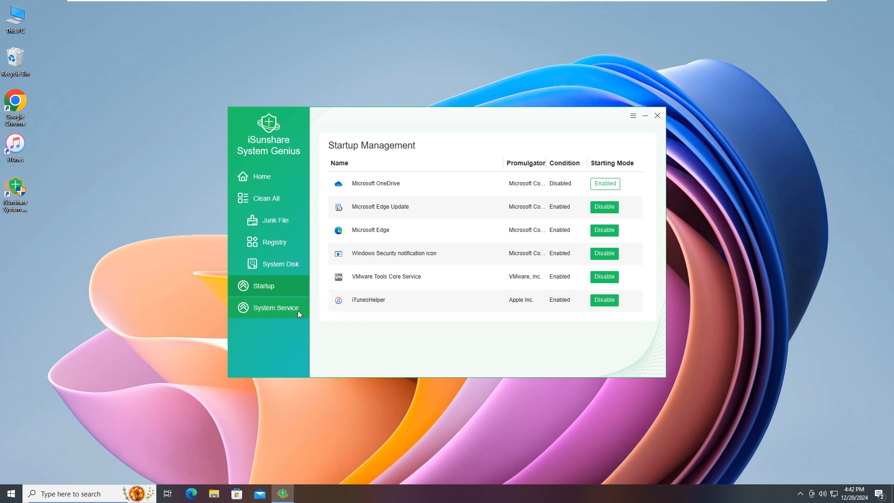
Disable the AllJoyn Router Service in System Genius's list of system services
click(275, 312)
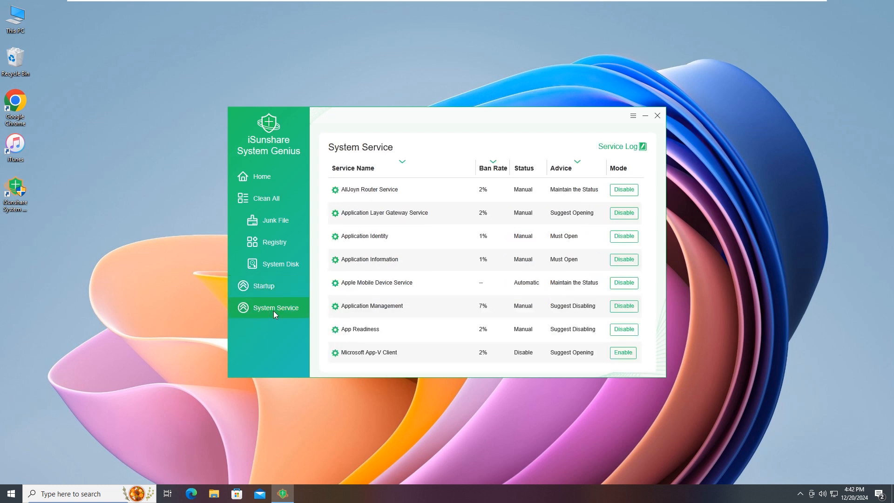
scroll(412, 245, down, 5)
scroll(412, 246, up, 5)
scroll(443, 293, up, 1)
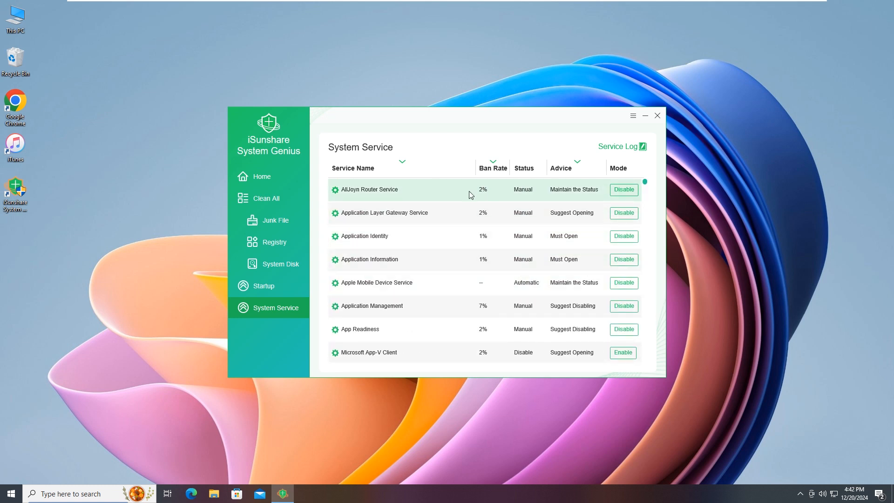
click(624, 190)
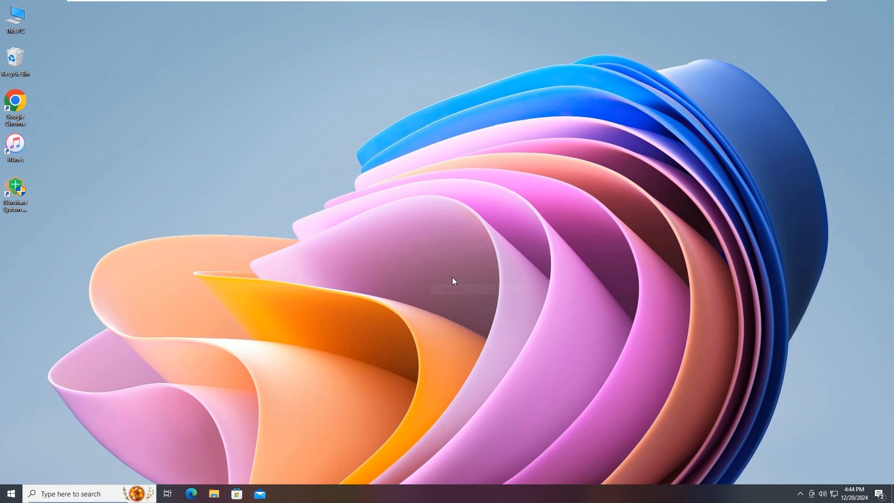
Open Control Panel through a Windows search for "Control Panel" and bring up the list of programs to uninstall
click(64, 494)
text(Control Panel)
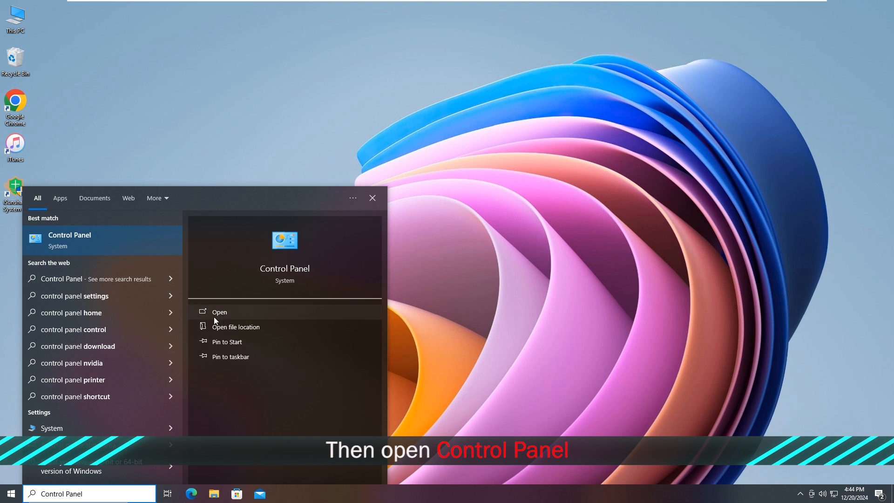
click(230, 315)
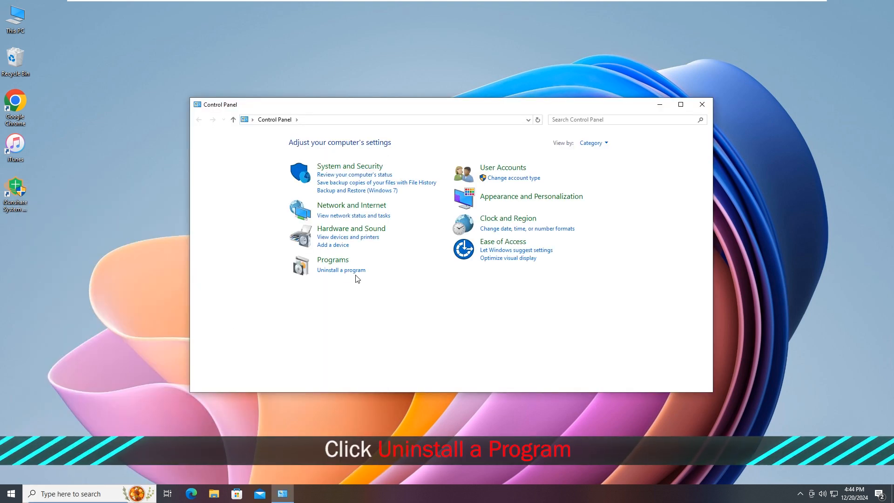
click(343, 270)
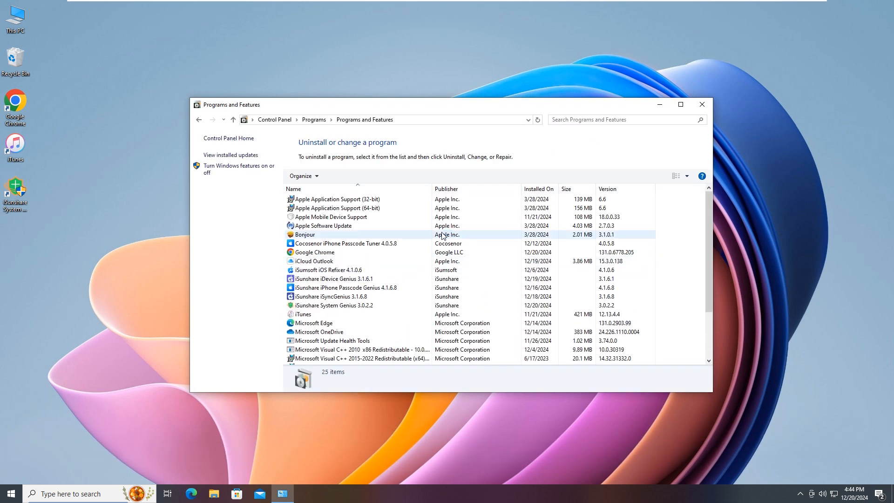
Uninstall iSunshare System Genius 3.0.2.2, confirming the removal of all its components
scroll(352, 293, down, 3)
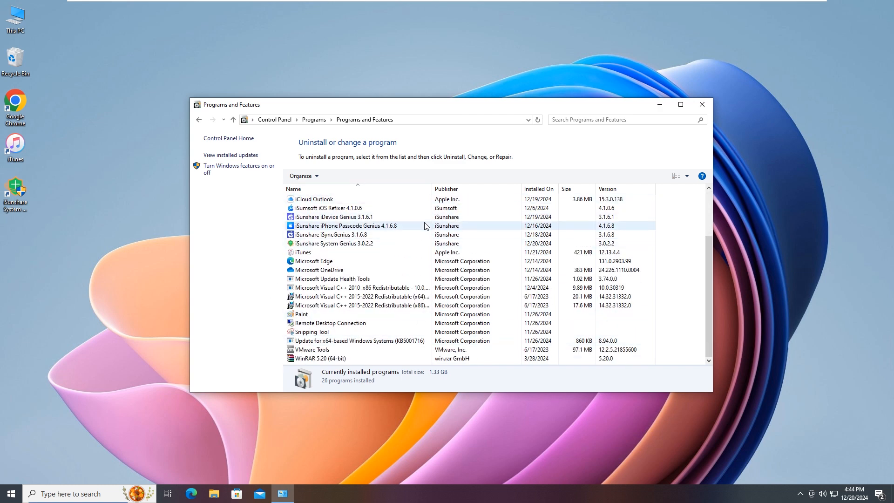
right_click(325, 245)
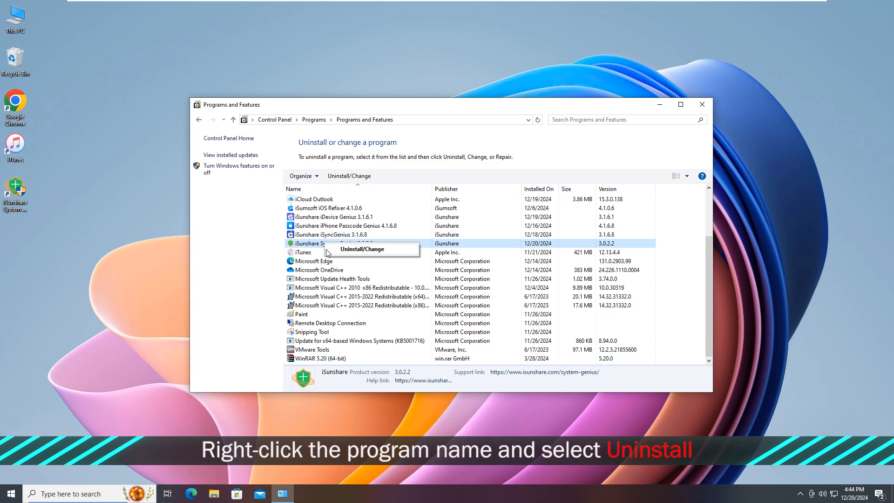
click(353, 253)
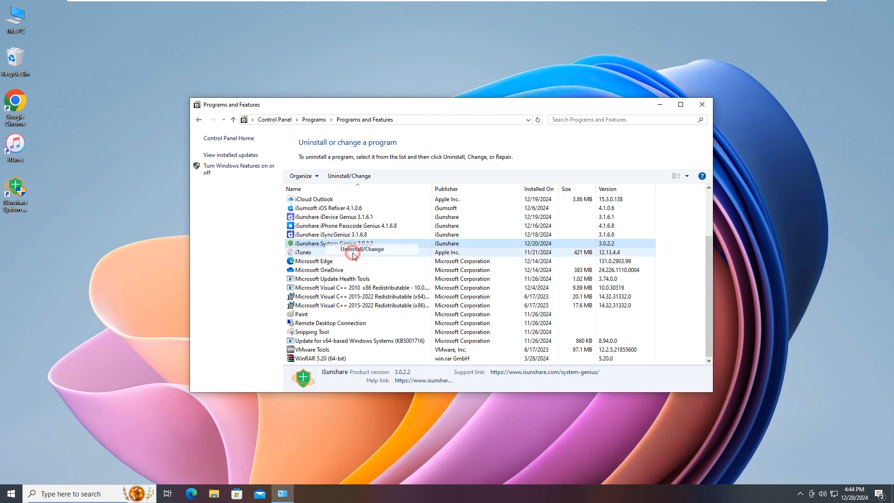
click(403, 305)
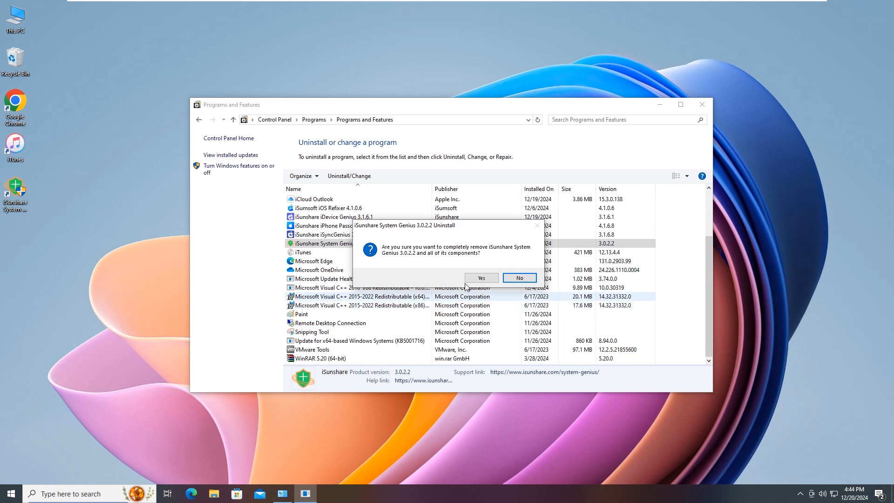
click(478, 277)
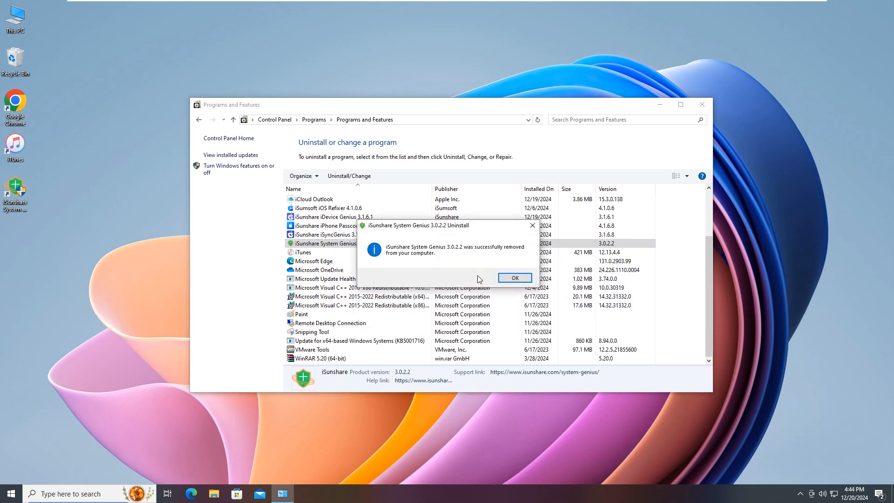
click(515, 278)
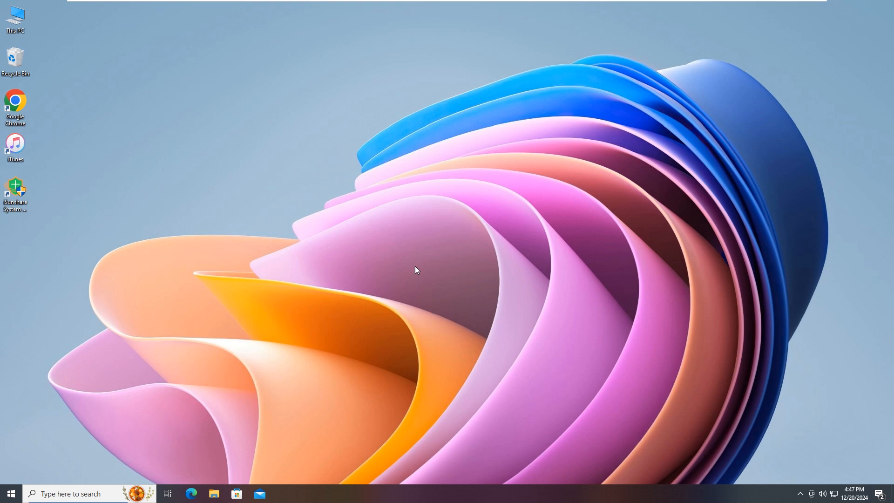
Launch iSunshare System Genius with permission to make changes and release space on the system disk C
double_click(16, 190)
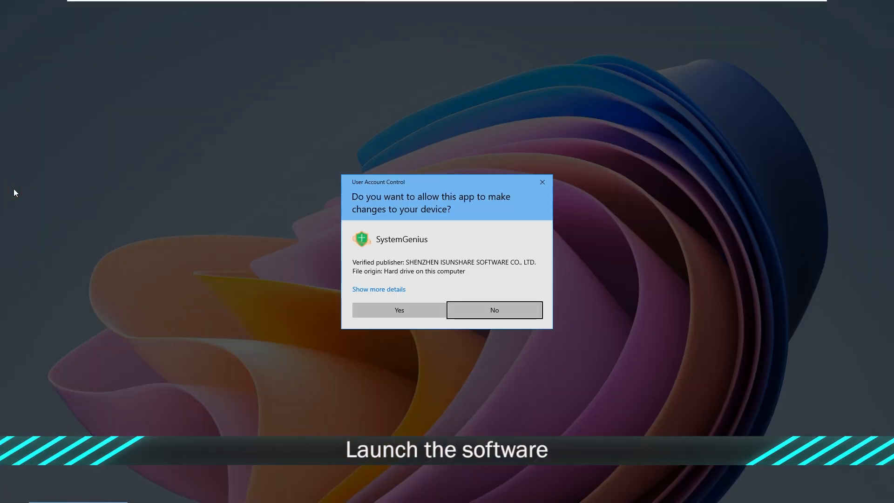
click(412, 311)
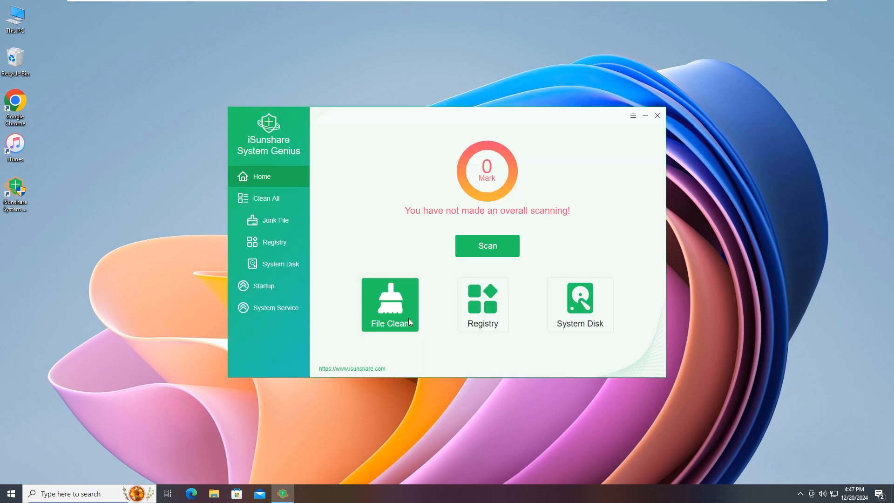
click(277, 264)
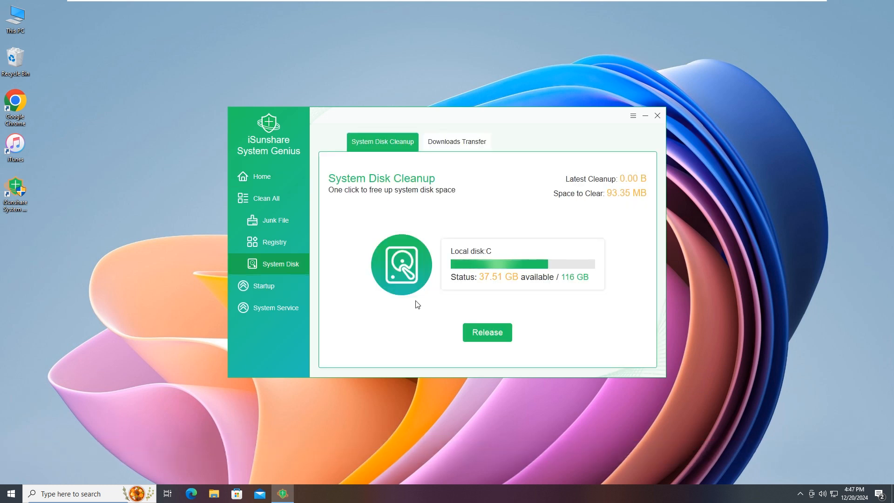
click(487, 334)
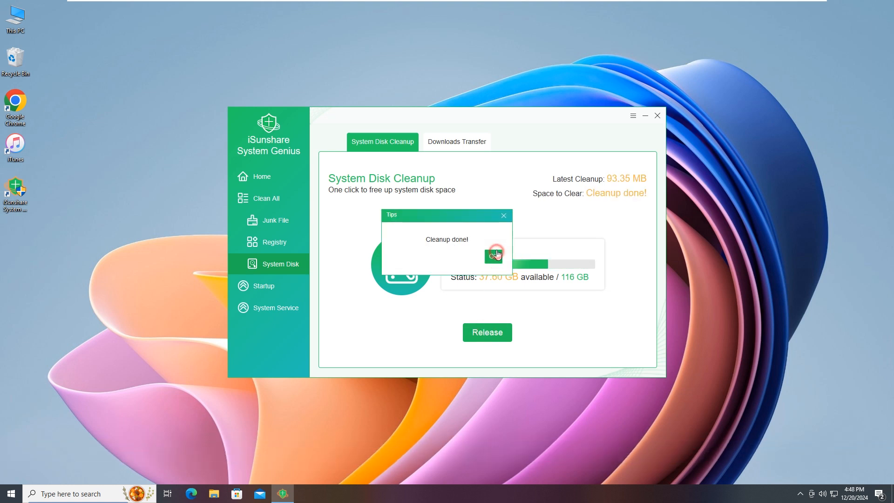
click(493, 256)
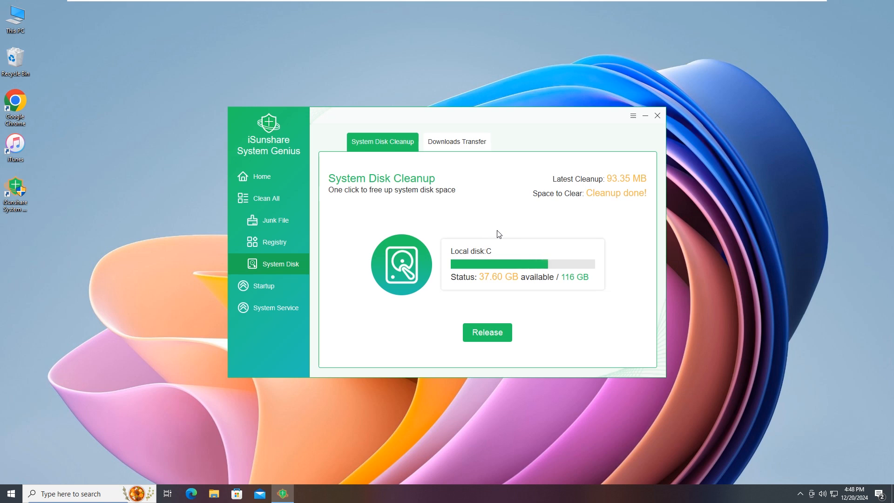